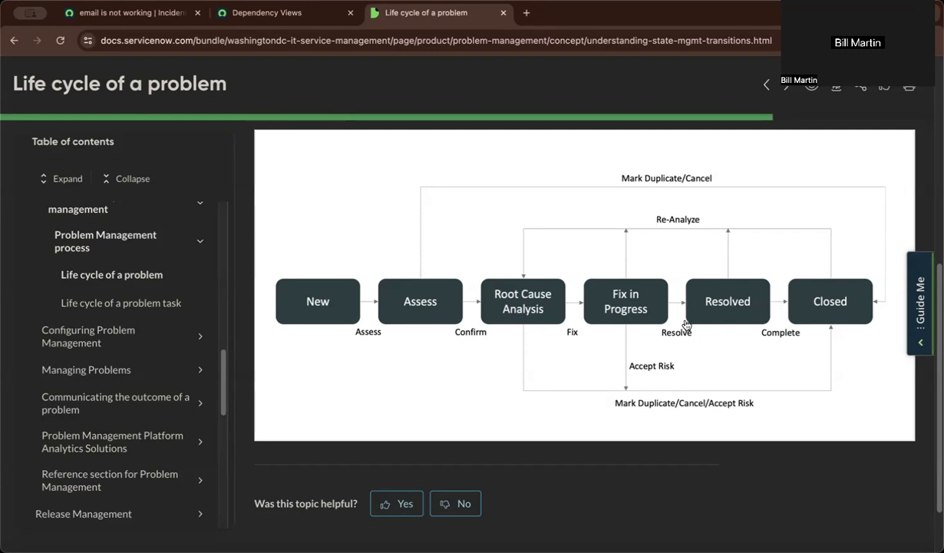
On the 'email is not working' incident, change State from Resolved to In Progress and save
{"action": "left_click", "coordinate": [141, 15]}
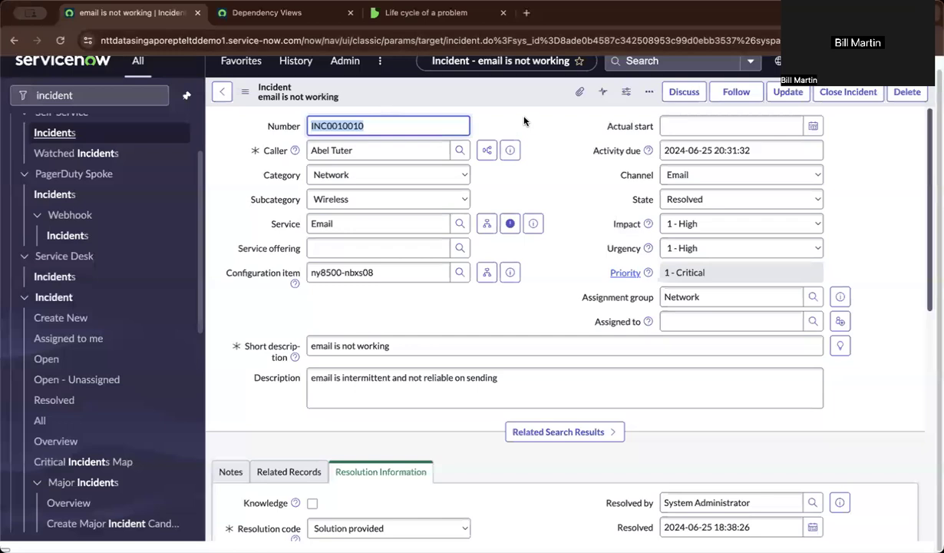
{"action": "left_click", "coordinate": [494, 91]}
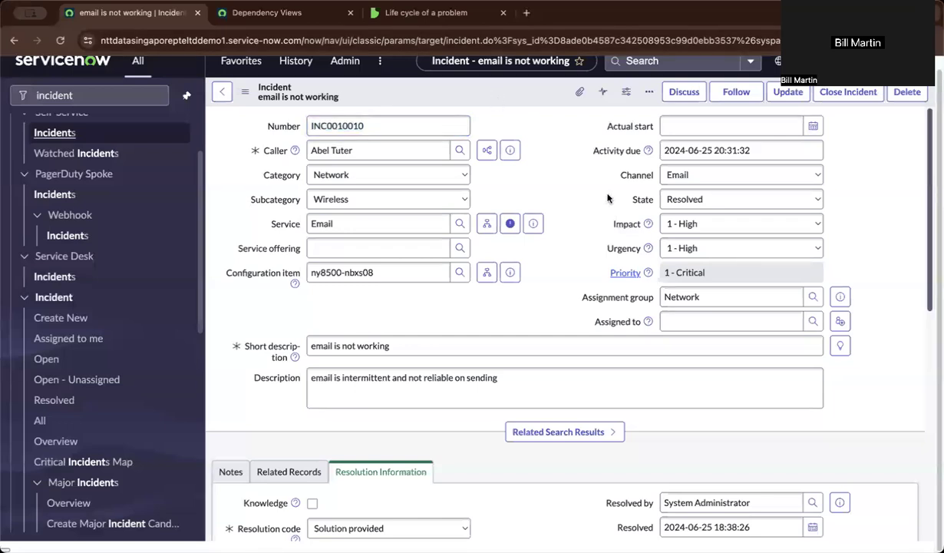
{"action": "left_click", "coordinate": [671, 198]}
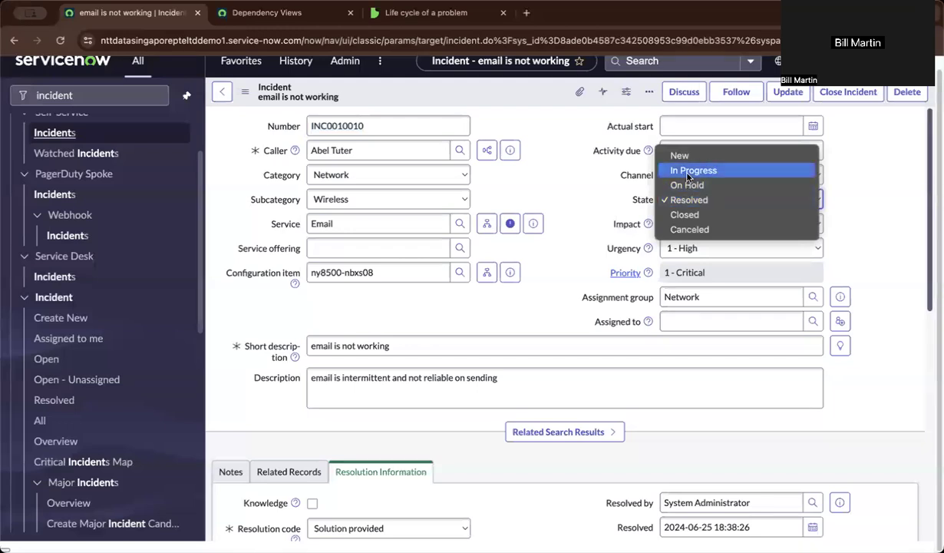
{"action": "left_click", "coordinate": [688, 177]}
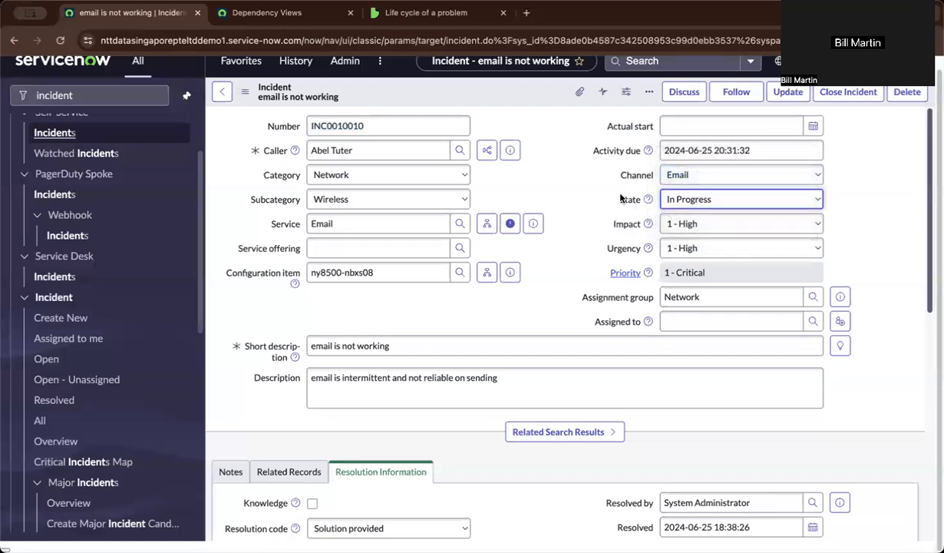
{"action": "right_click", "coordinate": [492, 86]}
{"action": "left_click", "coordinate": [513, 97]}
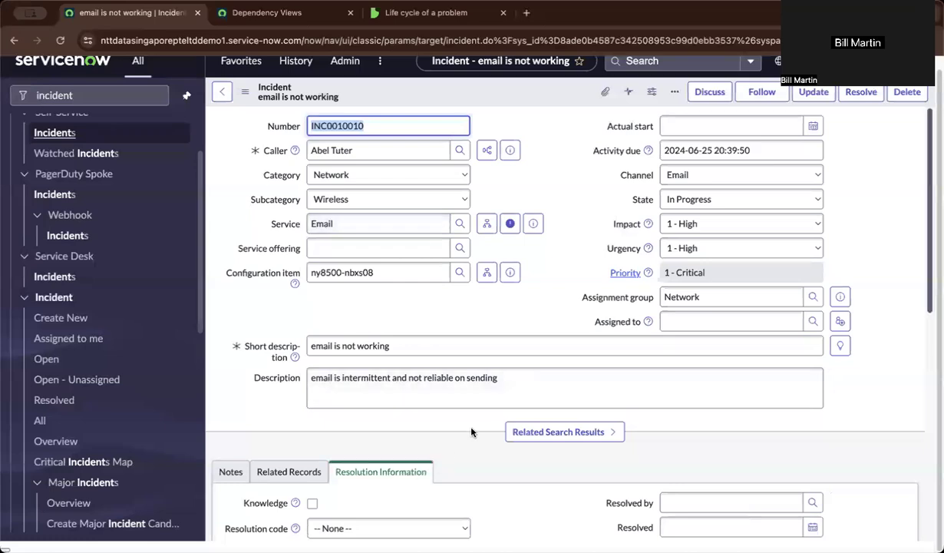
Select the full text of the incident's description
{"action": "left_click_drag", "start_coordinate": [513, 385], "coordinate": [320, 382]}
{"action": "left_click", "coordinate": [311, 385]}
{"action": "triple_click", "coordinate": [310, 383]}
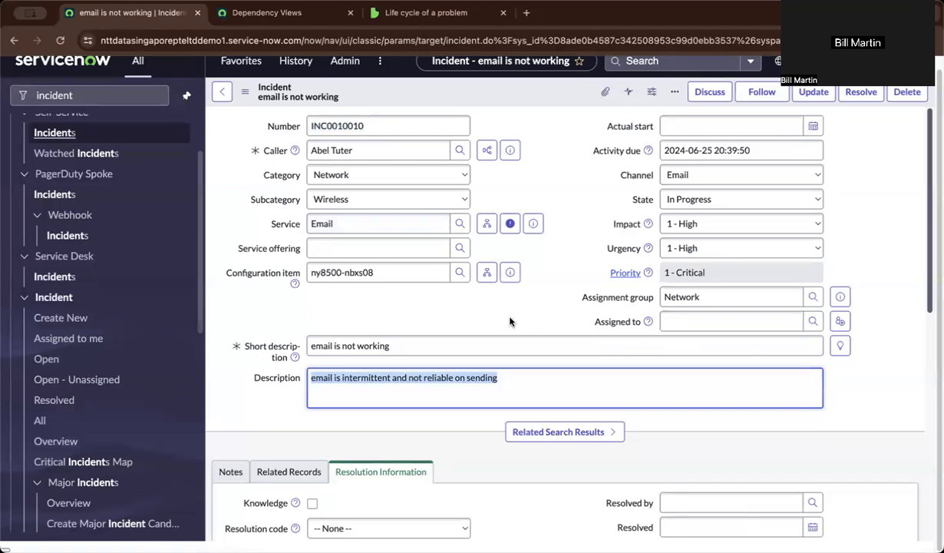
Create a problem from the incident, replacing Network with Problem Analyzers and assigning the problem coordinator
{"action": "right_click", "coordinate": [514, 92]}
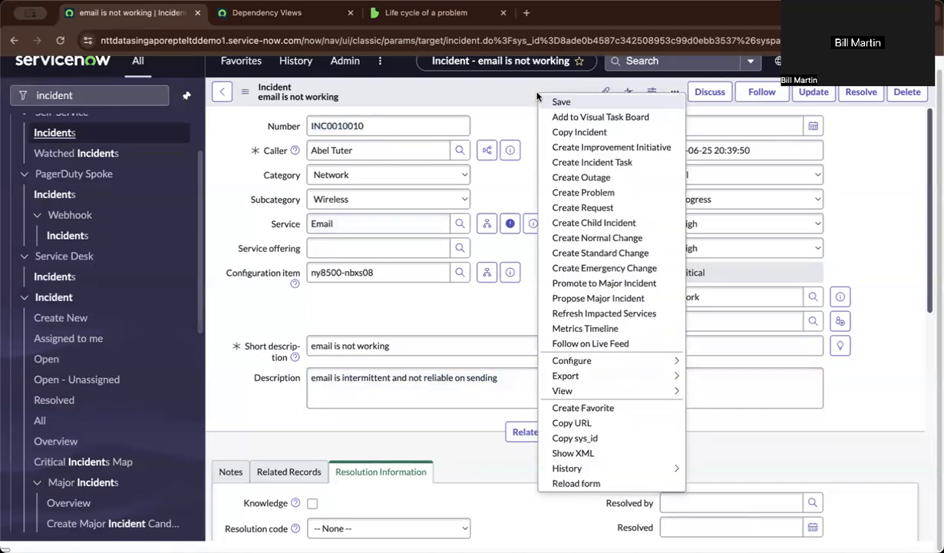
{"action": "left_click", "coordinate": [571, 192]}
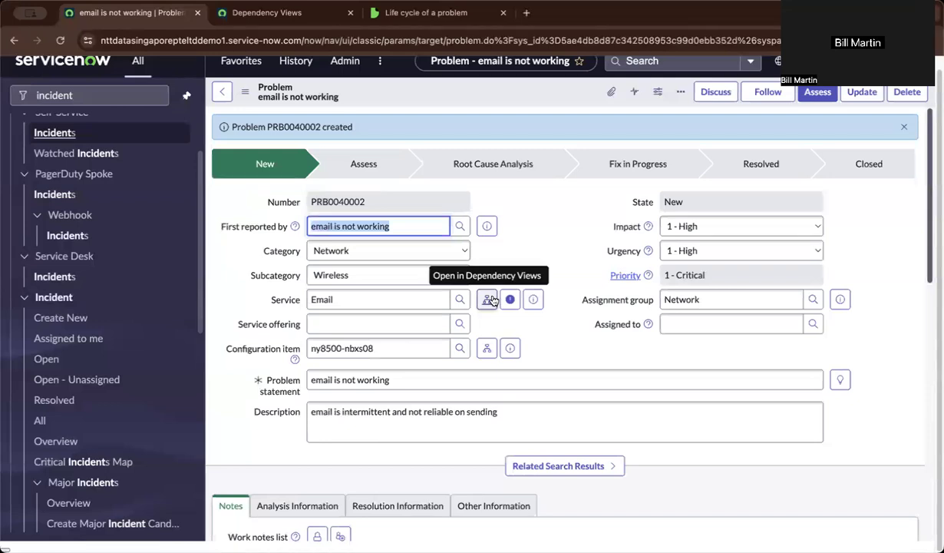
{"action": "left_click", "coordinate": [672, 298]}
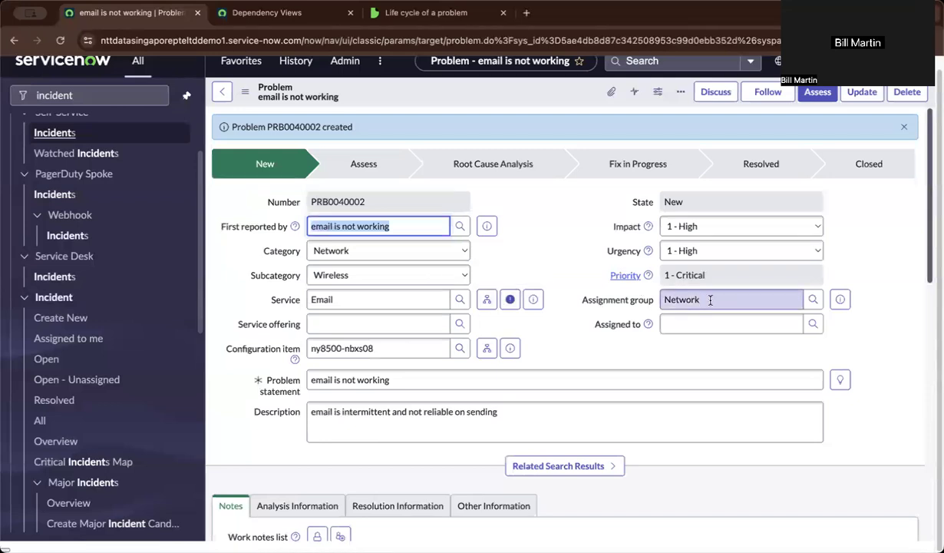
{"action": "left_click_drag", "start_coordinate": [712, 299], "coordinate": [631, 301]}
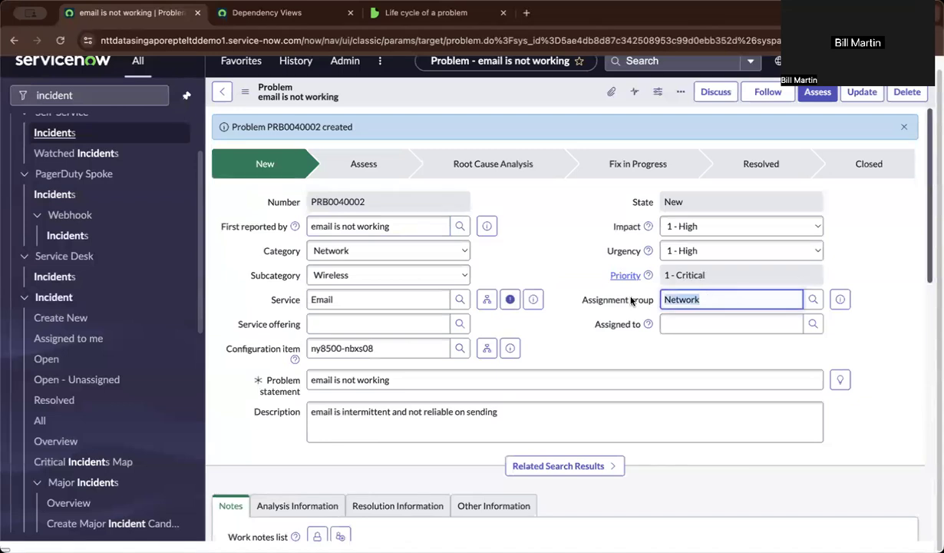
{"action": "key", "text": "BackSpace"}
{"action": "type", "text": "Prob"}
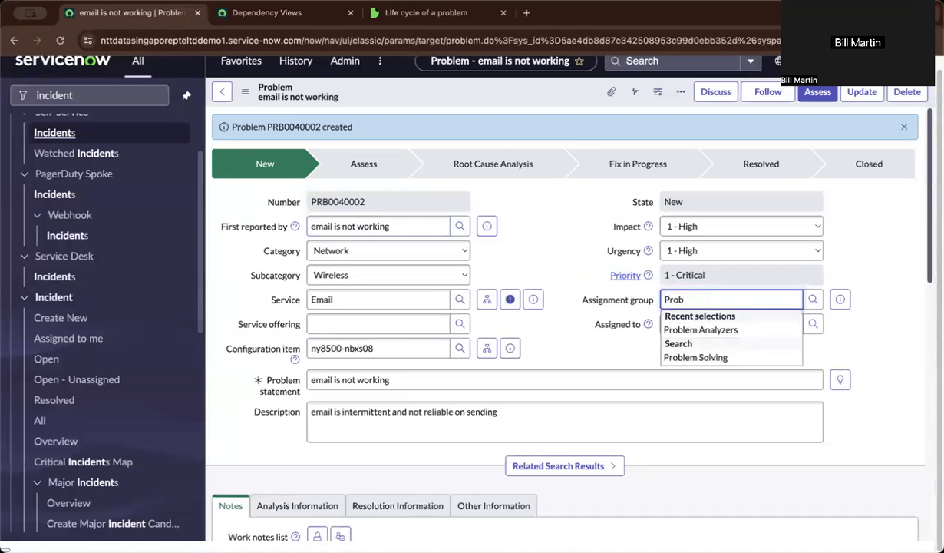
{"action": "left_click", "coordinate": [689, 331]}
{"action": "left_click", "coordinate": [689, 327]}
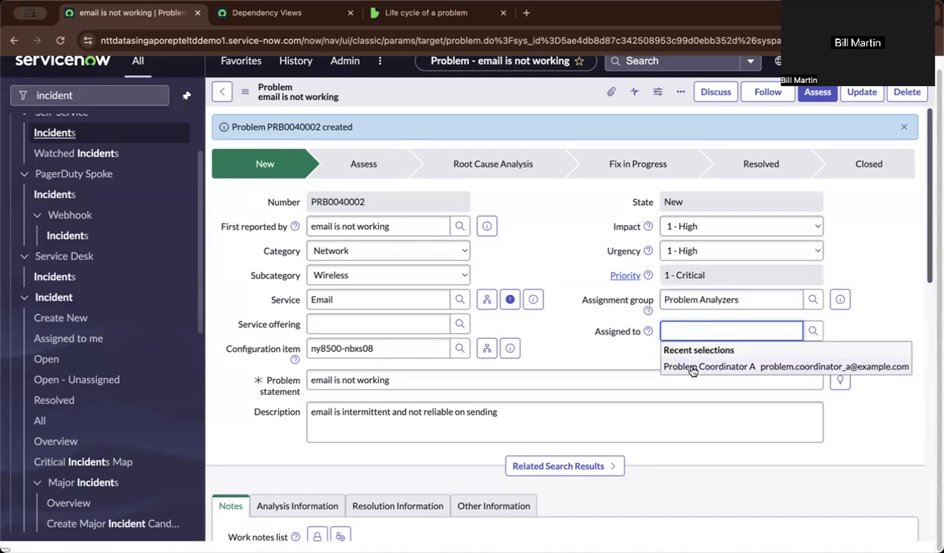
{"action": "left_click", "coordinate": [666, 366]}
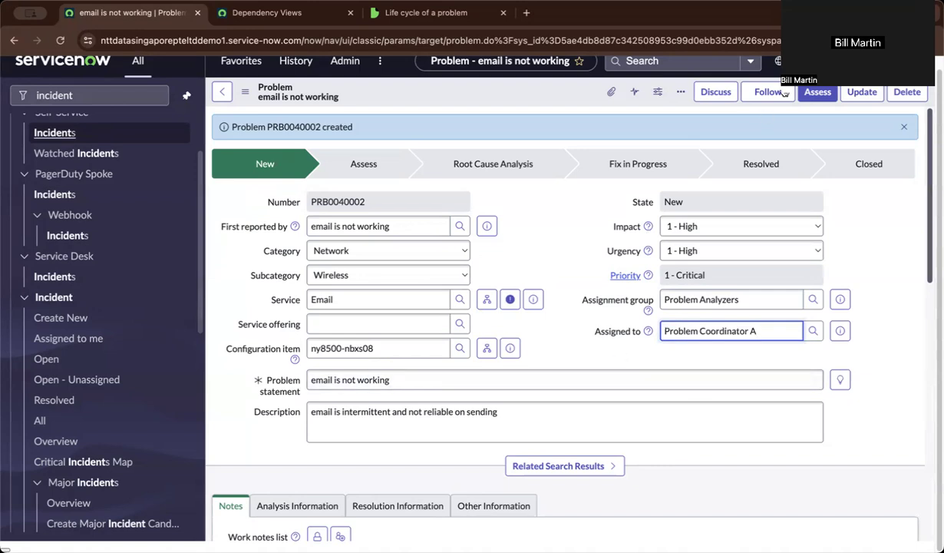
Advance PRB0040002 to Assess, then open INC0010010 from its Incidents related list
{"action": "left_click", "coordinate": [817, 91]}
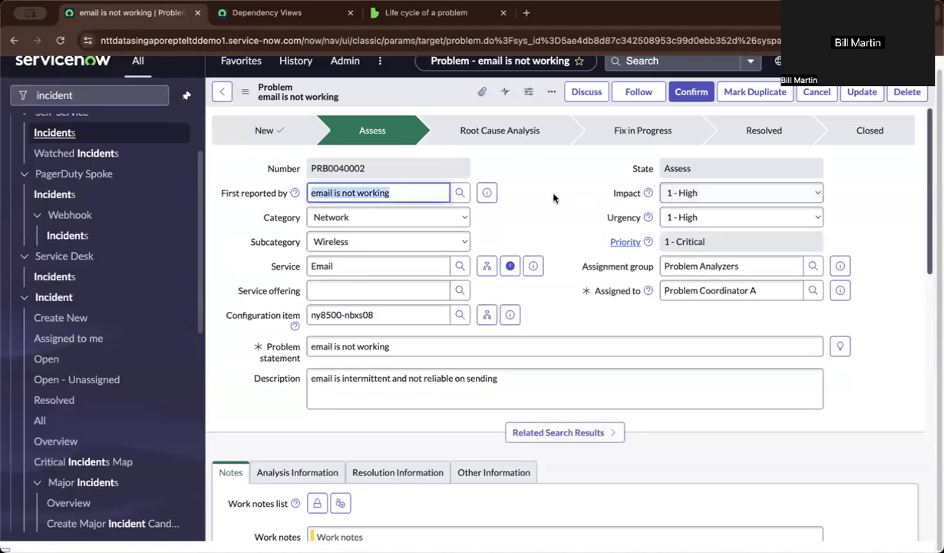
{"action": "scroll", "coordinate": [553, 198], "scroll_direction": "down", "scroll_amount": 15}
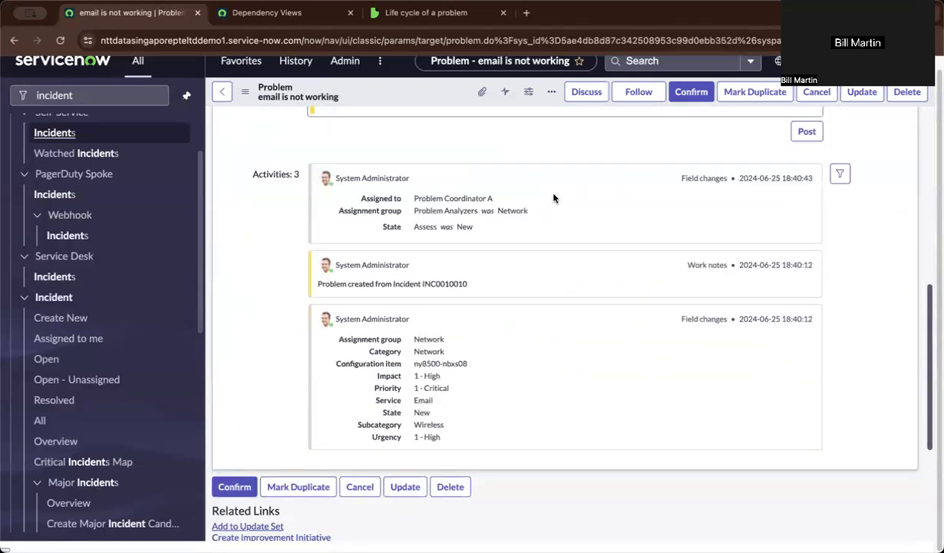
{"action": "scroll", "coordinate": [553, 198], "scroll_direction": "down", "scroll_amount": 2}
{"action": "left_click", "coordinate": [242, 376]}
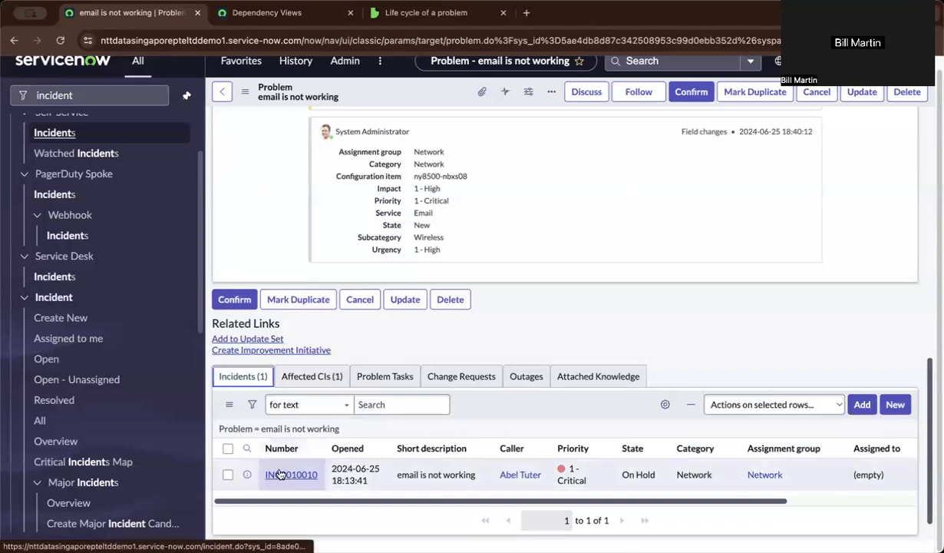
{"action": "left_click", "coordinate": [281, 476]}
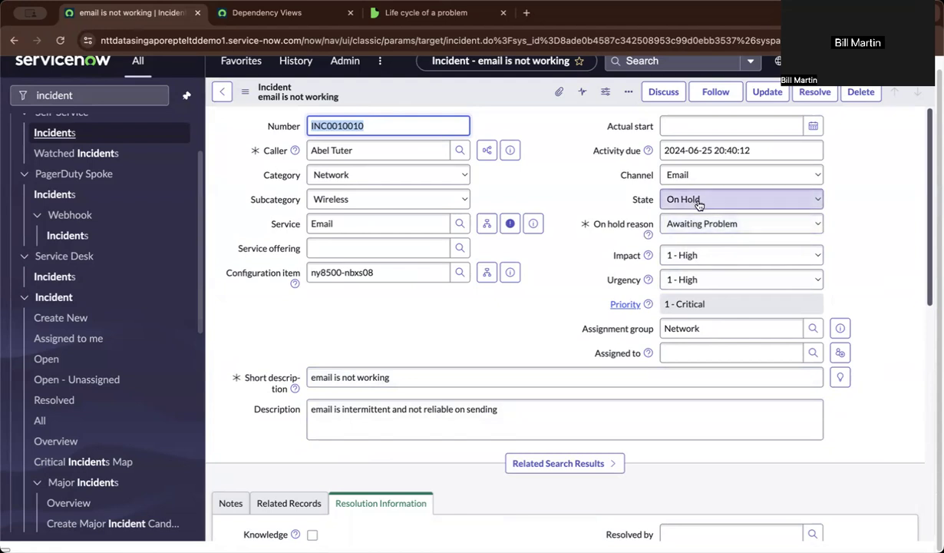
Go back to problem PRB0040002 and review its form and activity log
{"action": "left_click", "coordinate": [222, 91]}
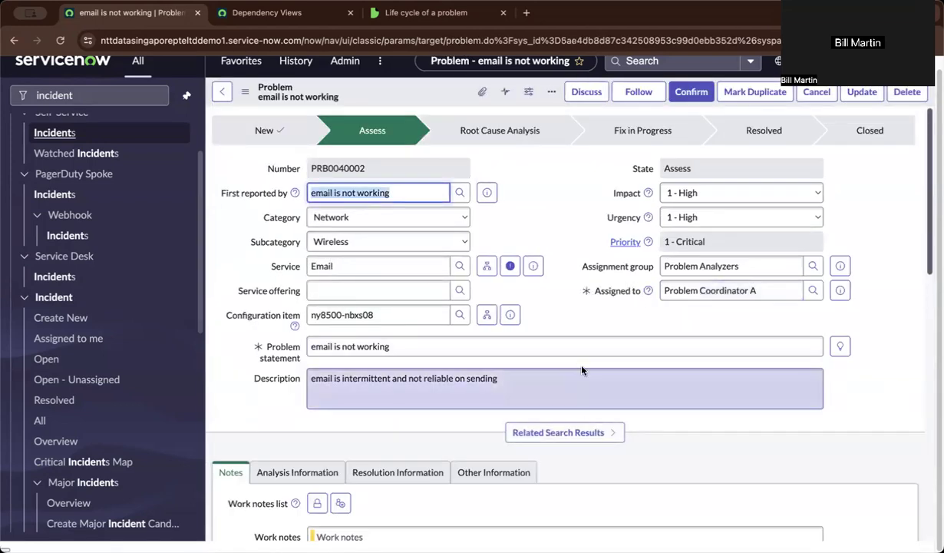
{"action": "scroll", "coordinate": [573, 334], "scroll_direction": "down", "scroll_amount": 4}
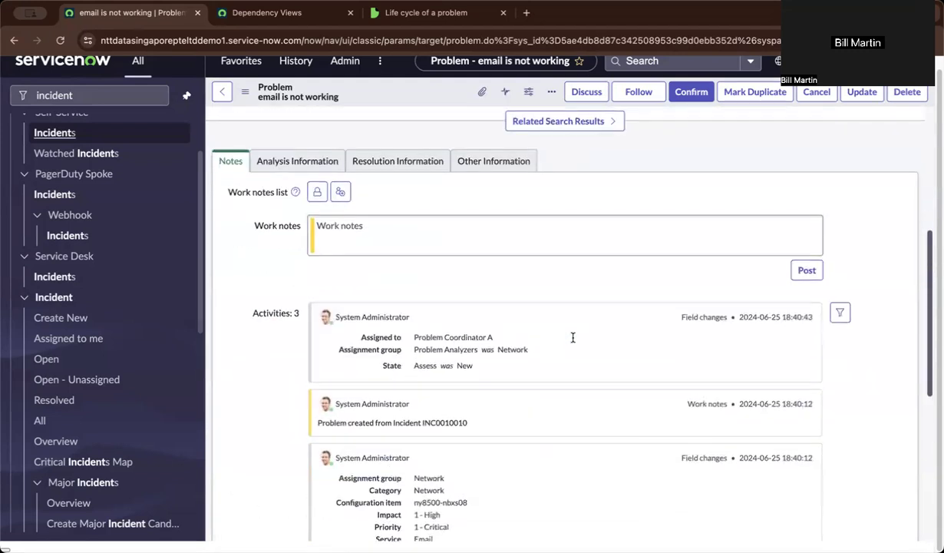
{"action": "scroll", "coordinate": [573, 337], "scroll_direction": "up", "scroll_amount": 4}
{"action": "left_click", "coordinate": [917, 61]}
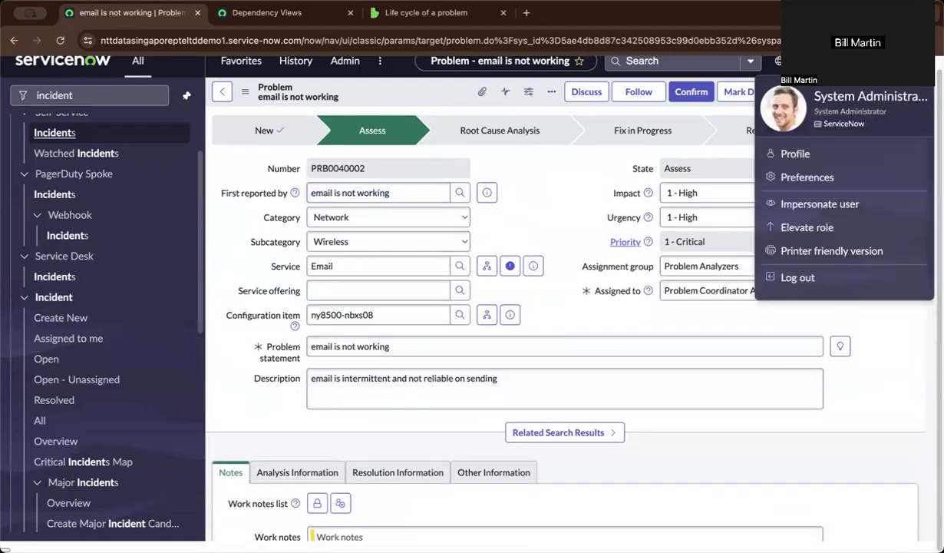
{"action": "key", "text": "Escape"}
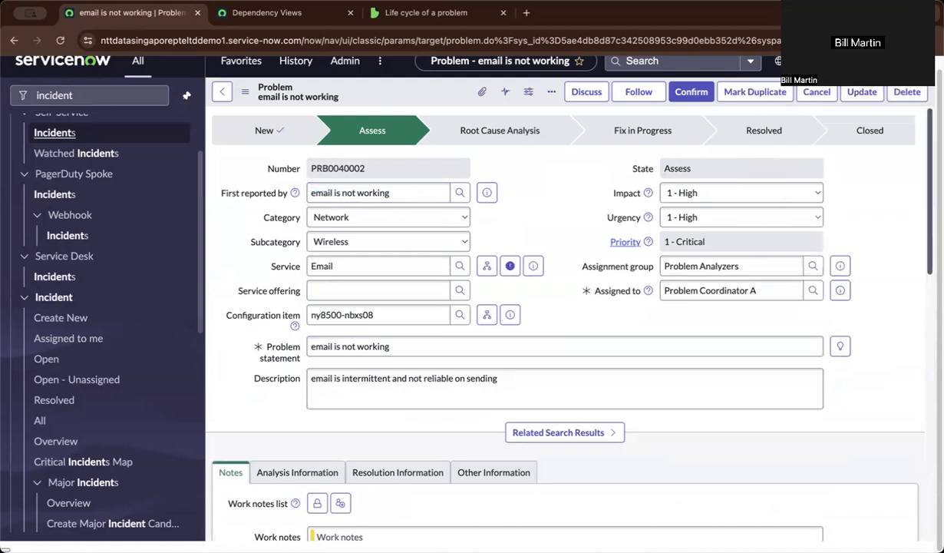
{"action": "scroll", "coordinate": [570, 234], "scroll_direction": "down", "scroll_amount": 10}
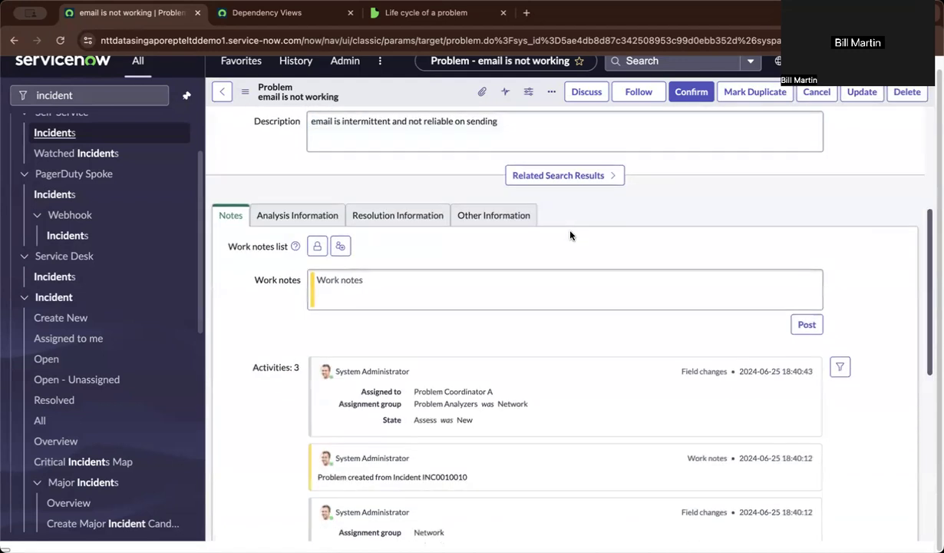
{"action": "scroll", "coordinate": [535, 284], "scroll_direction": "up", "scroll_amount": 10}
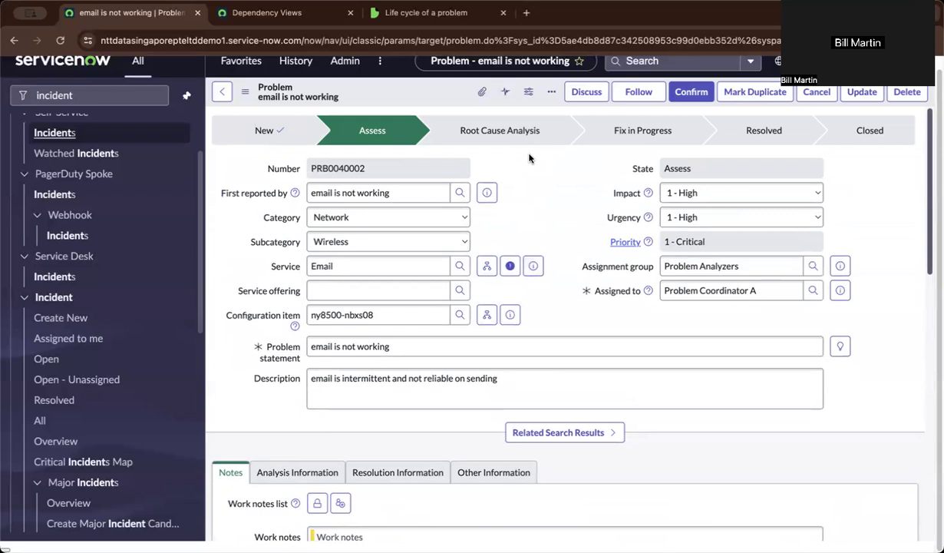
Preview the Email service record, then close the preview
{"action": "left_click", "coordinate": [532, 269]}
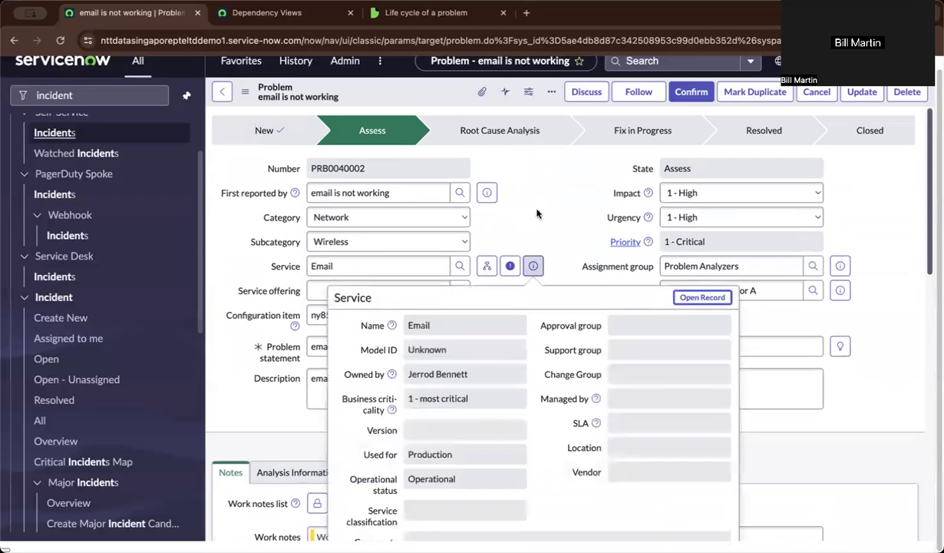
{"action": "left_click", "coordinate": [533, 266]}
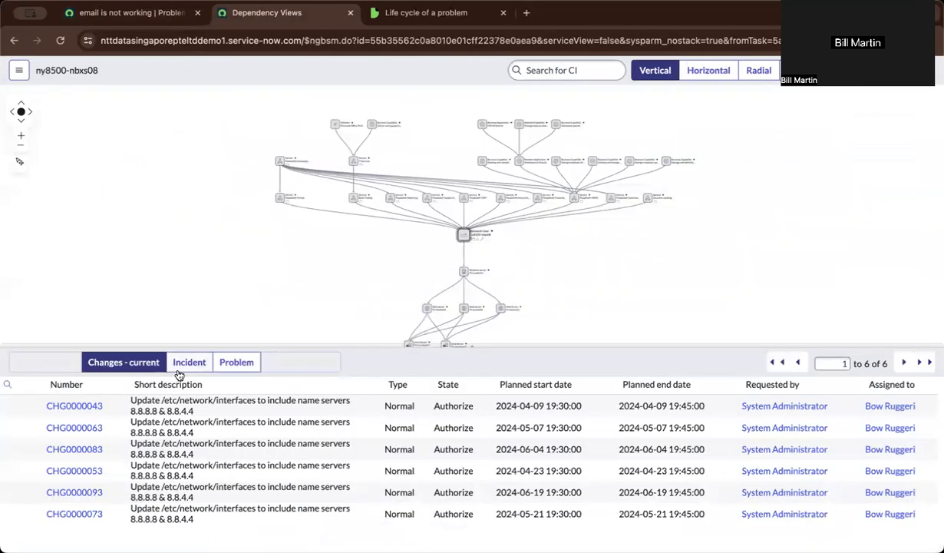
Cycle through the Incident, Problem and Changes - current tabs, ending on Problems with PRB0040002
{"action": "left_click", "coordinate": [183, 363]}
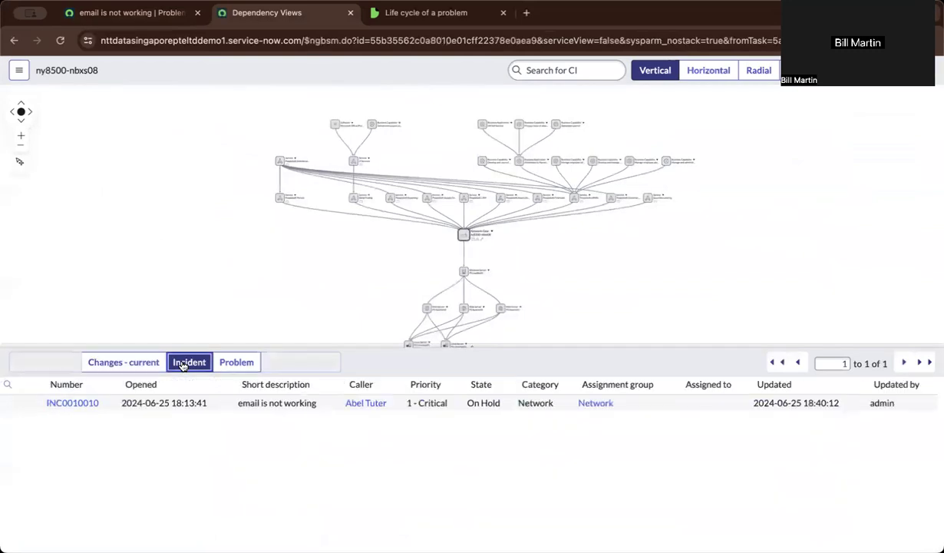
{"action": "left_click", "coordinate": [228, 367]}
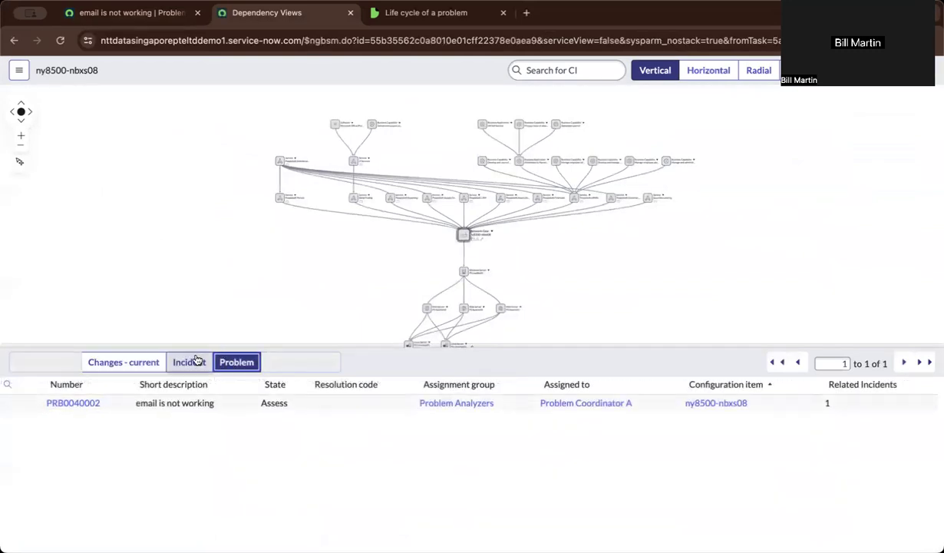
{"action": "left_click", "coordinate": [132, 369]}
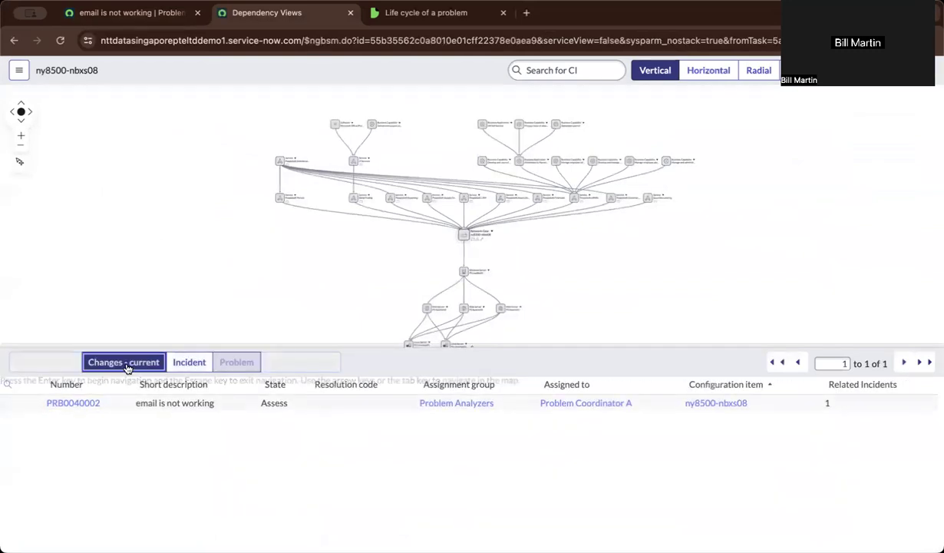
{"action": "left_click", "coordinate": [178, 364]}
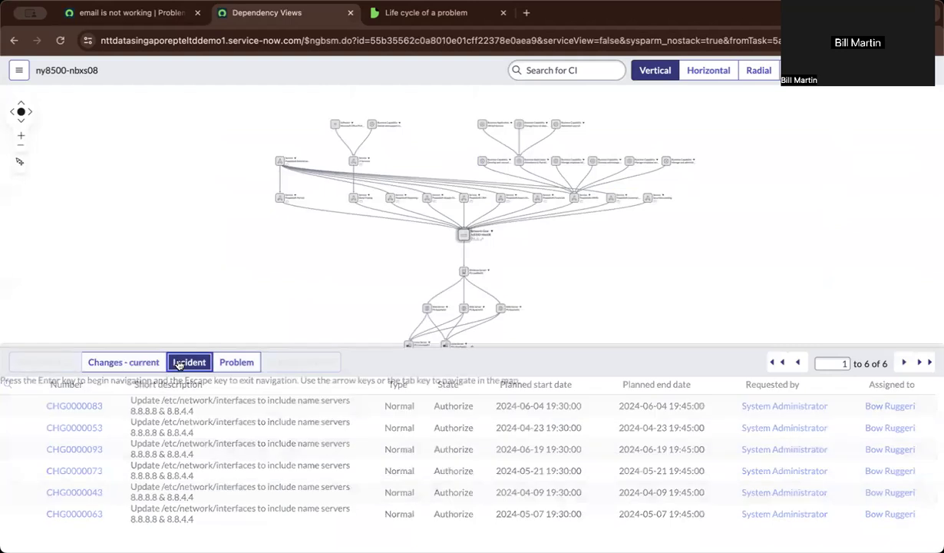
{"action": "left_click", "coordinate": [224, 365]}
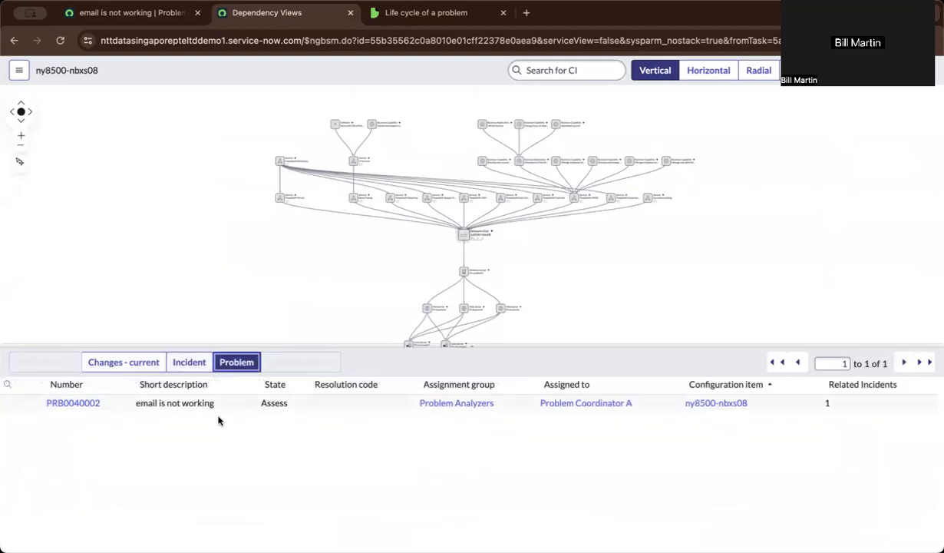
Confirm problem PRB0040002 into Root Cause Analysis and check its Problem Tasks list
{"action": "left_click", "coordinate": [184, 13]}
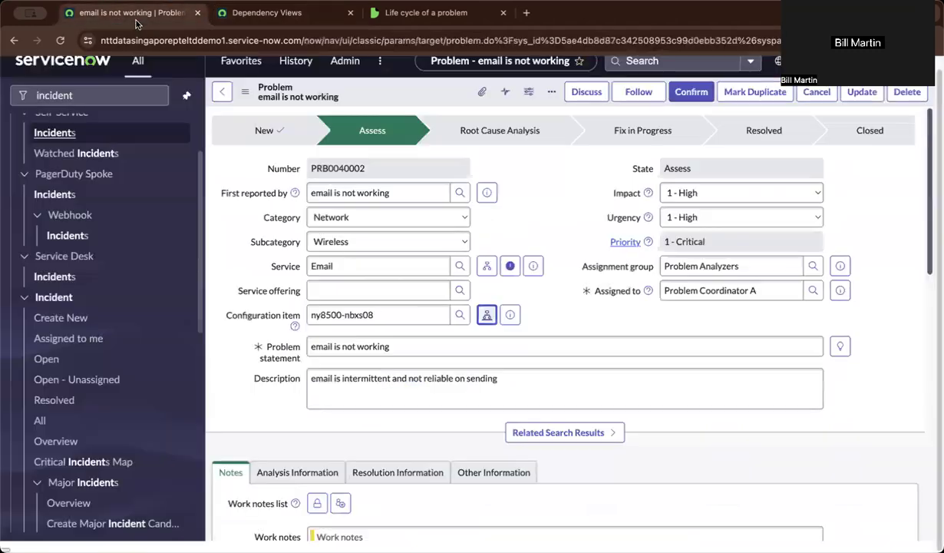
{"action": "left_click", "coordinate": [691, 92]}
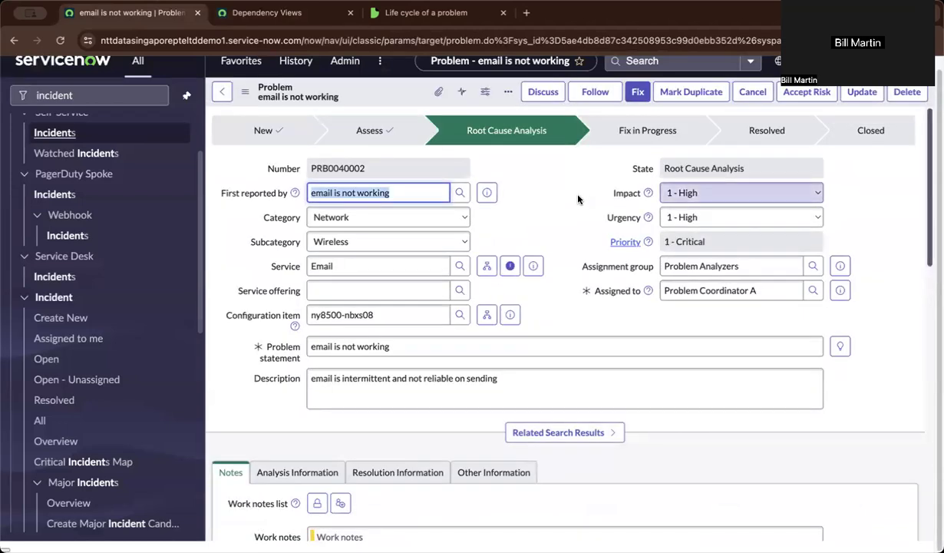
{"action": "scroll", "coordinate": [575, 197], "scroll_direction": "down", "scroll_amount": 15}
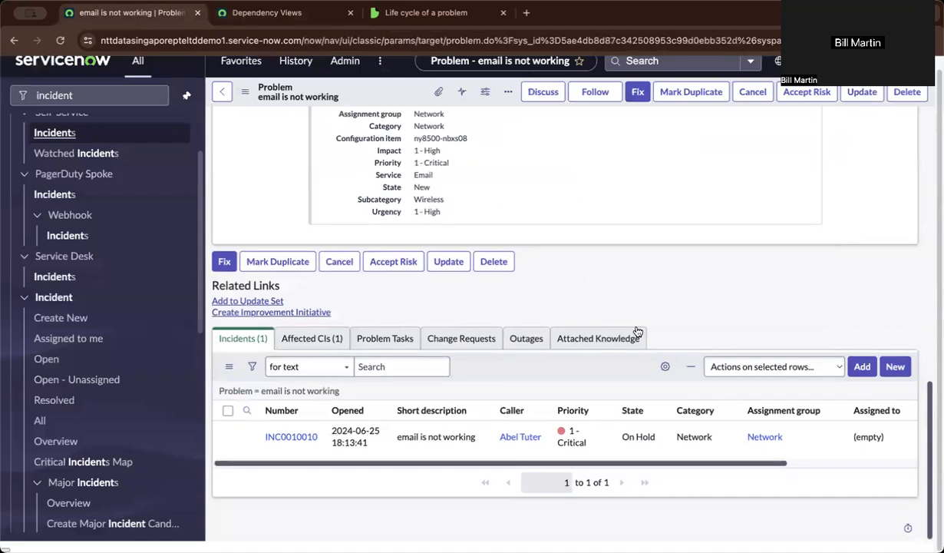
{"action": "left_click", "coordinate": [386, 340]}
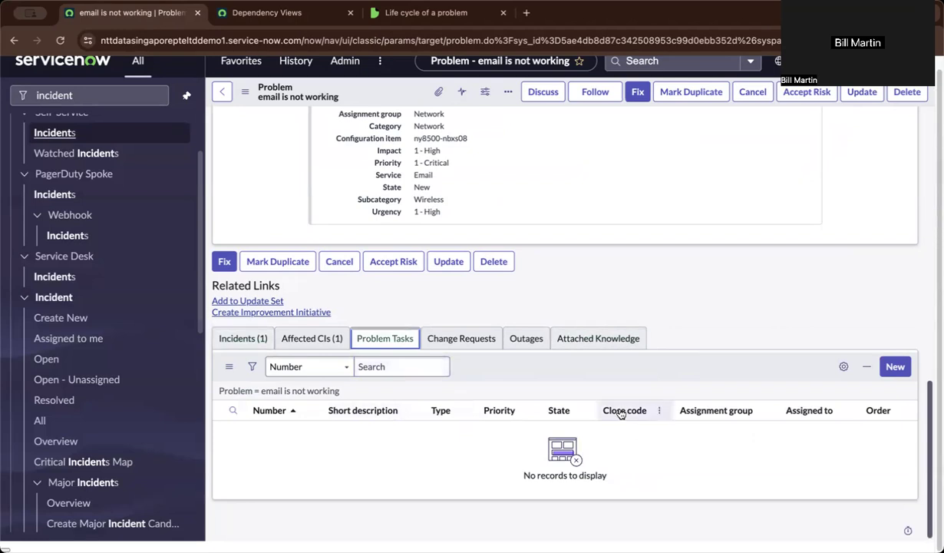
{"action": "scroll", "coordinate": [620, 413], "scroll_direction": "up", "scroll_amount": 3}
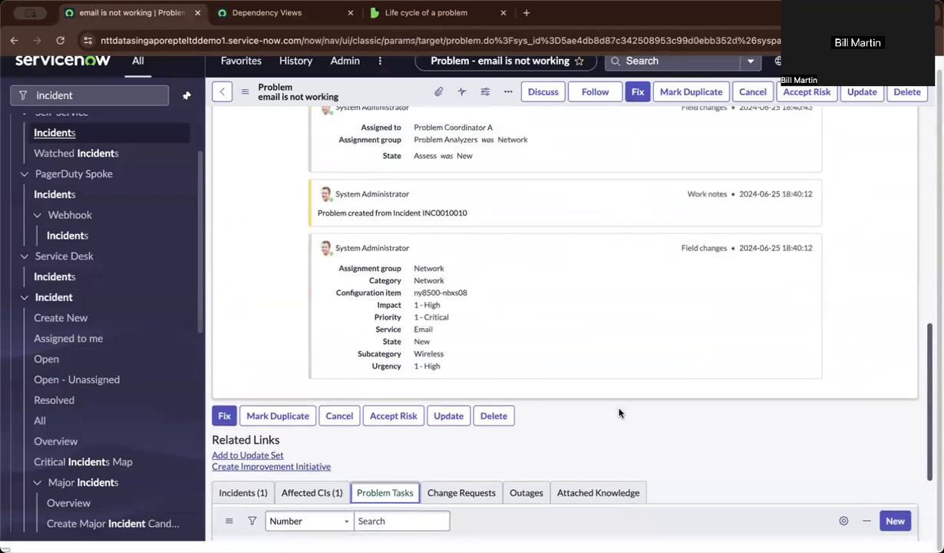
{"action": "scroll", "coordinate": [618, 410], "scroll_direction": "up", "scroll_amount": 10}
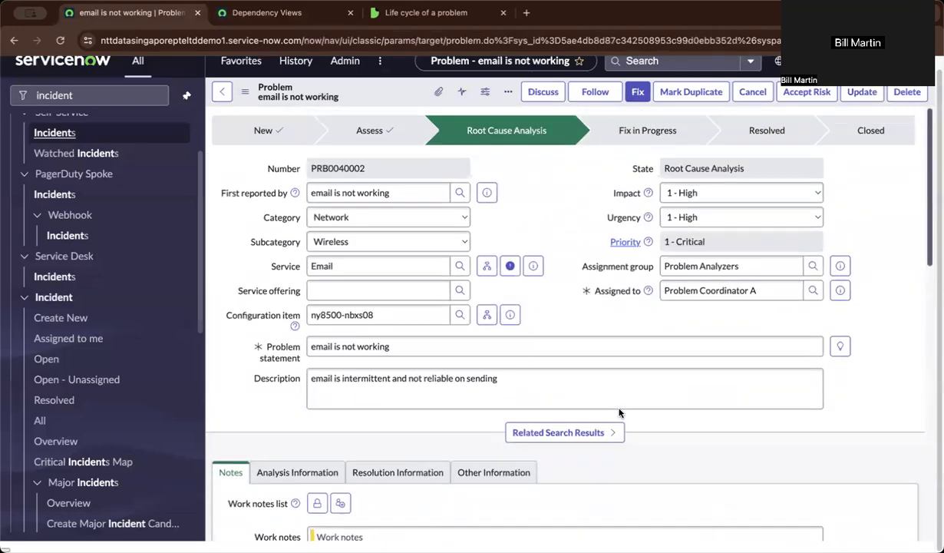
Start the Fix step and write cause notes saying the router is new and misconfigured
{"action": "left_click", "coordinate": [638, 91]}
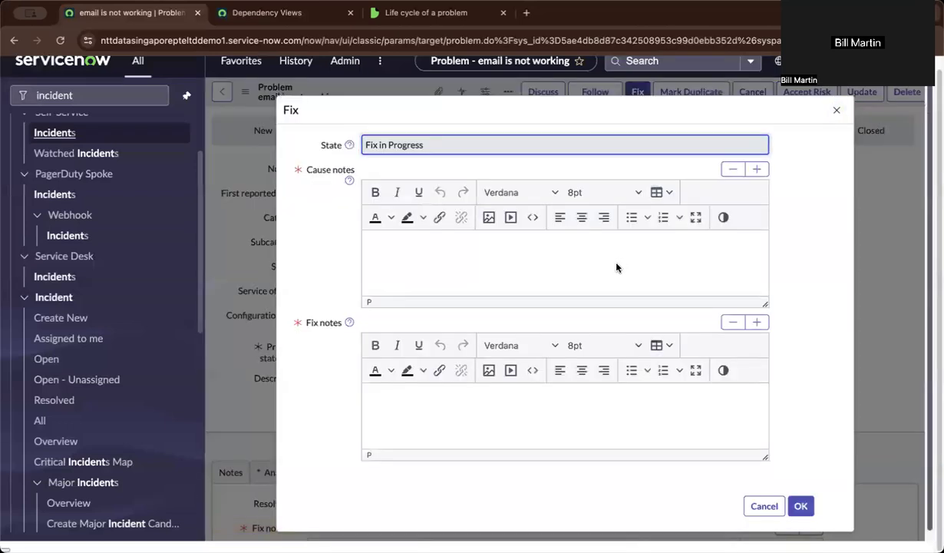
{"action": "left_click", "coordinate": [462, 269]}
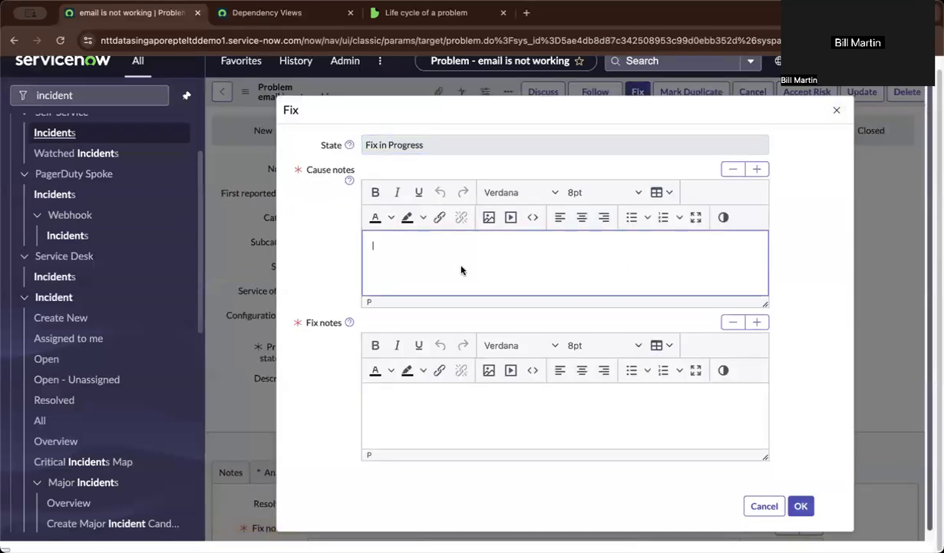
{"action": "type", "text": "router needs configuration"}
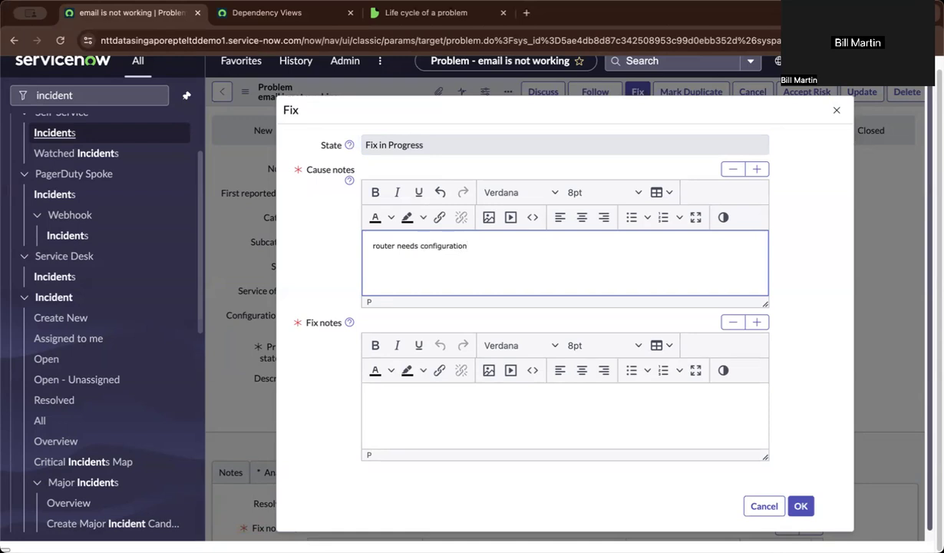
{"action": "double_click", "coordinate": [381, 245]}
{"action": "left_click_drag", "start_coordinate": [492, 244], "coordinate": [430, 244]}
{"action": "left_click", "coordinate": [397, 246]}
{"action": "type", "text": "is new and"}
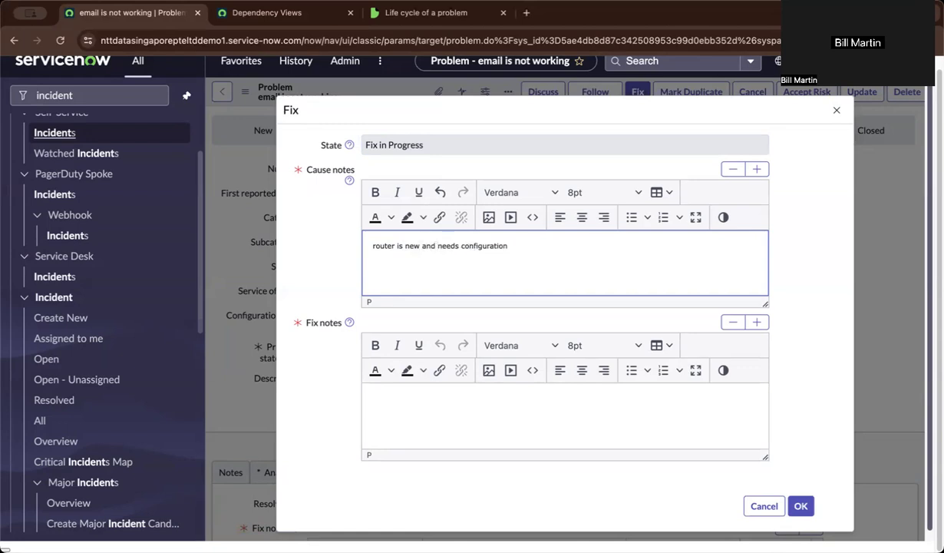
{"action": "left_click", "coordinate": [511, 245]}
{"action": "type", "text": "since it is misconfigured"}
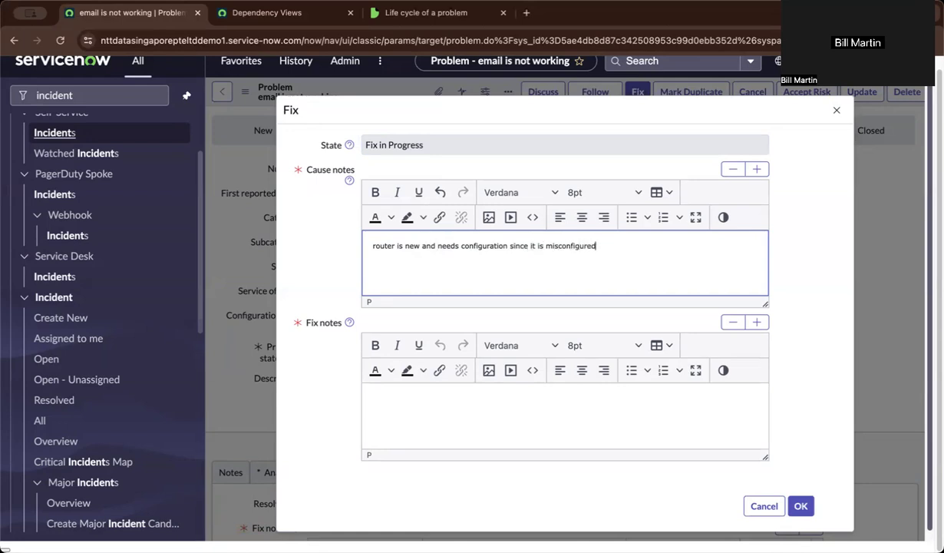
Enter fix notes 'configure router' and confirm the dialog
{"action": "left_click", "coordinate": [487, 417]}
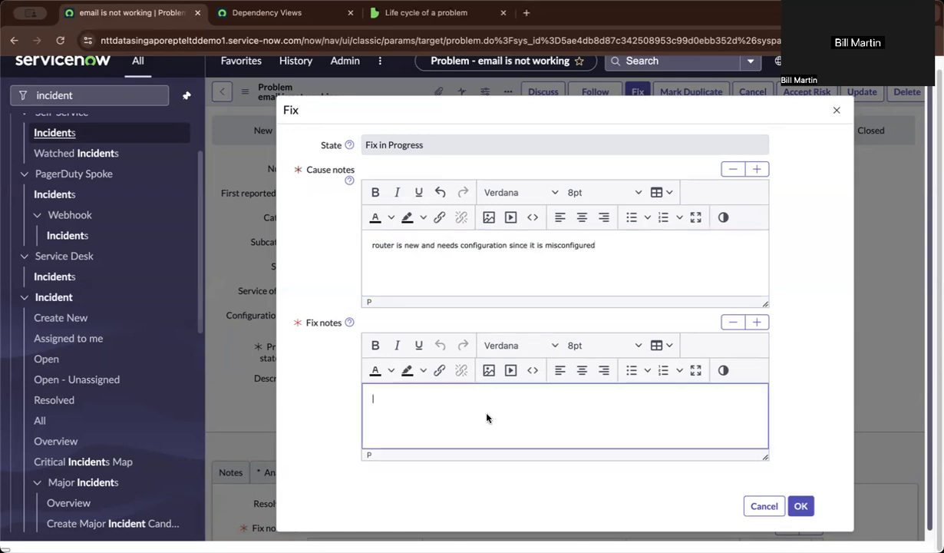
{"action": "type", "text": "configure router"}
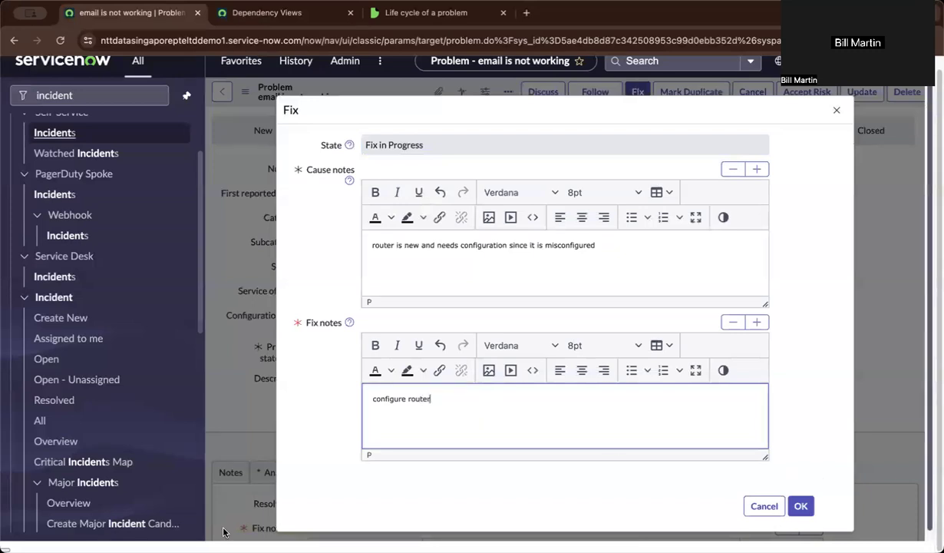
{"action": "left_click", "coordinate": [800, 506]}
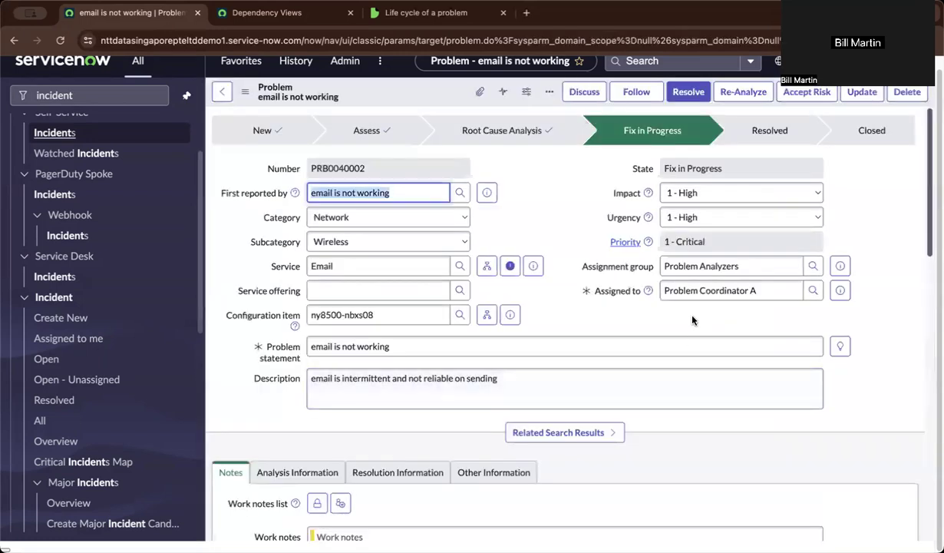
{"action": "scroll", "coordinate": [612, 291], "scroll_direction": "down", "scroll_amount": 15}
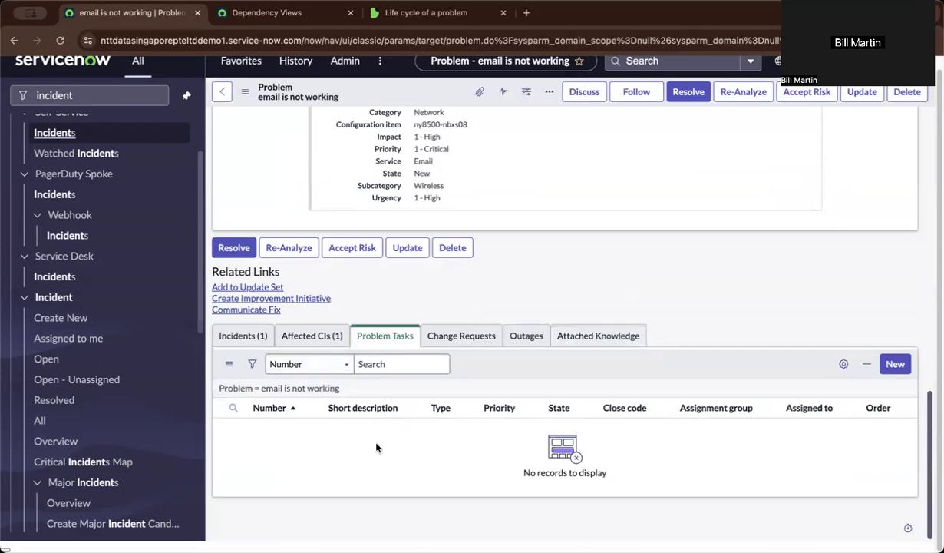
{"action": "left_click", "coordinate": [894, 365]}
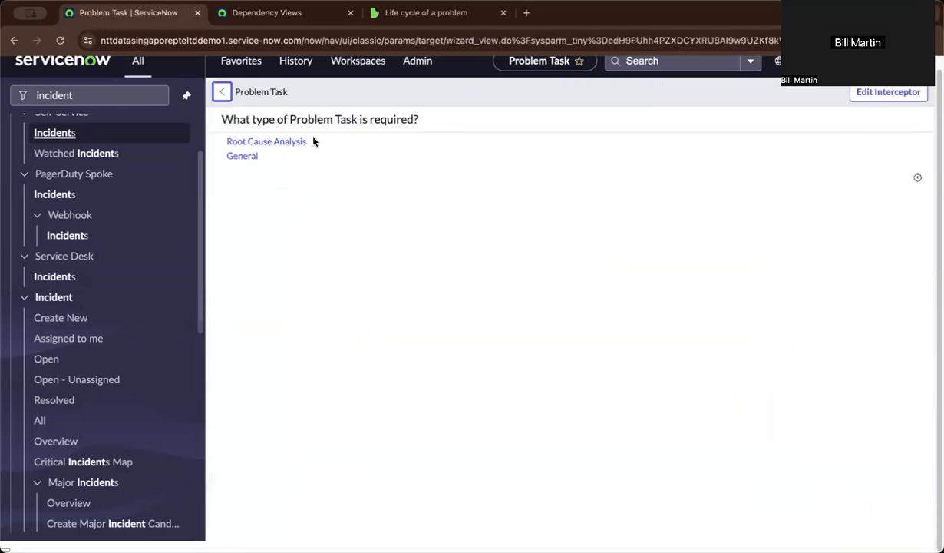
{"action": "left_click", "coordinate": [252, 158]}
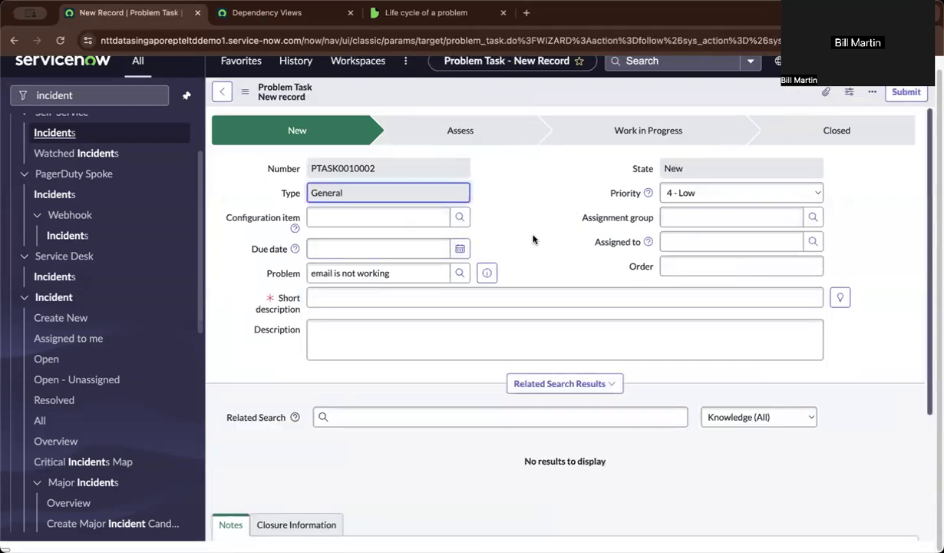
{"action": "left_click", "coordinate": [222, 91]}
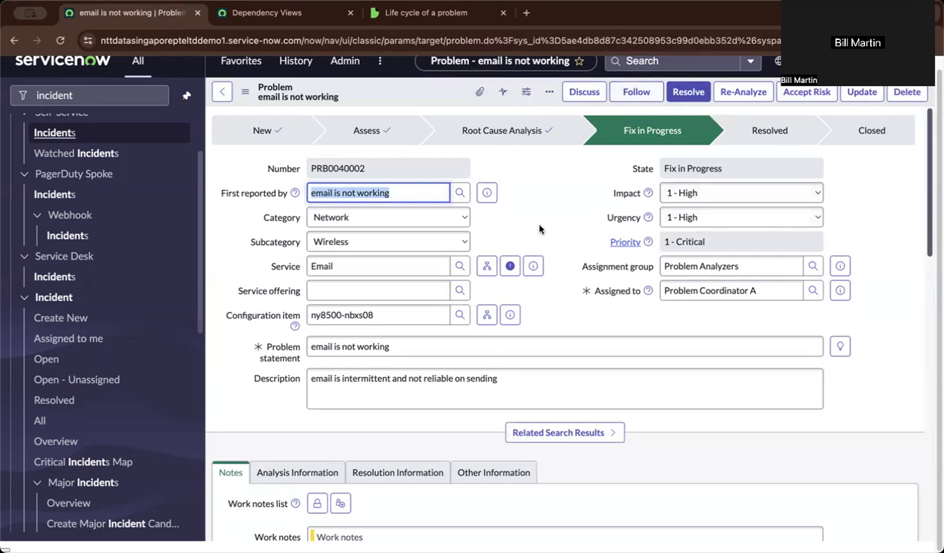
{"action": "scroll", "coordinate": [539, 228], "scroll_direction": "down", "scroll_amount": 3}
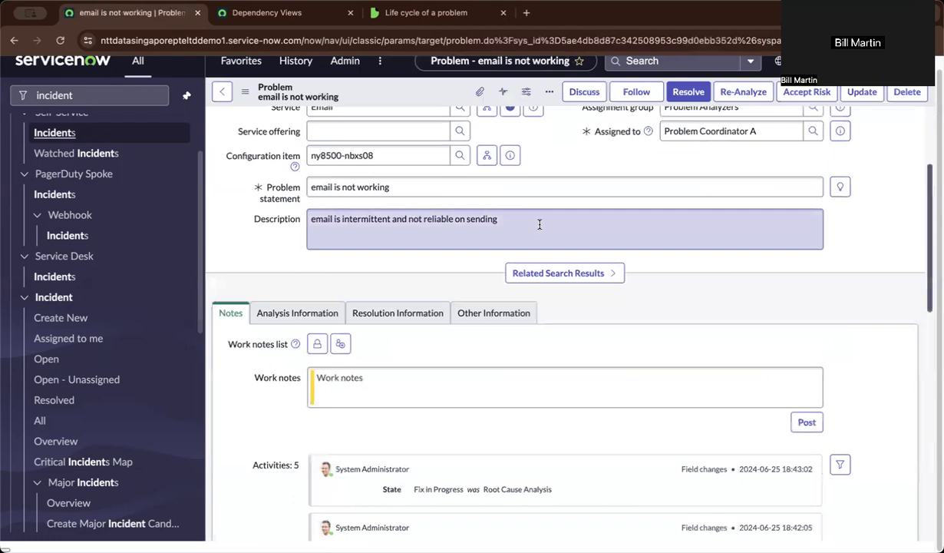
{"action": "scroll", "coordinate": [539, 224], "scroll_direction": "up", "scroll_amount": 3}
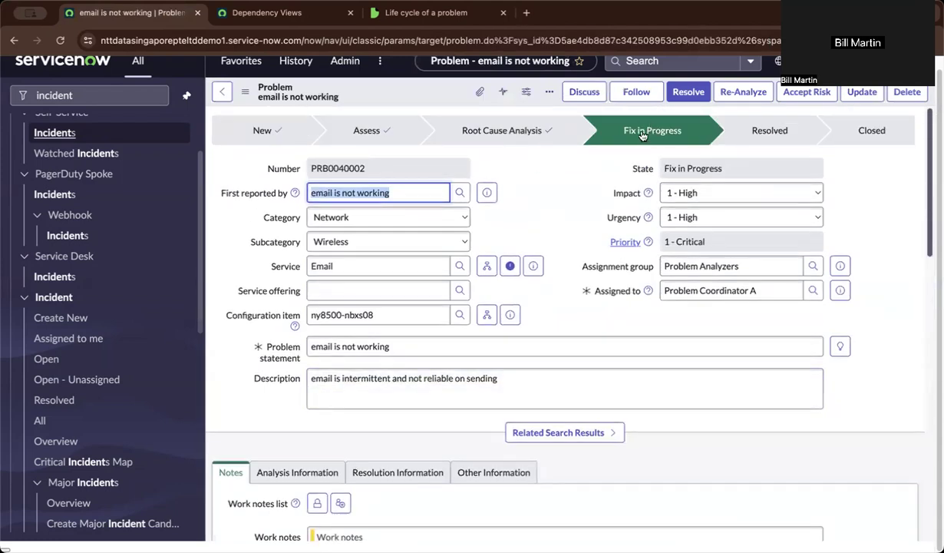
{"action": "scroll", "coordinate": [575, 200], "scroll_direction": "down", "scroll_amount": 15}
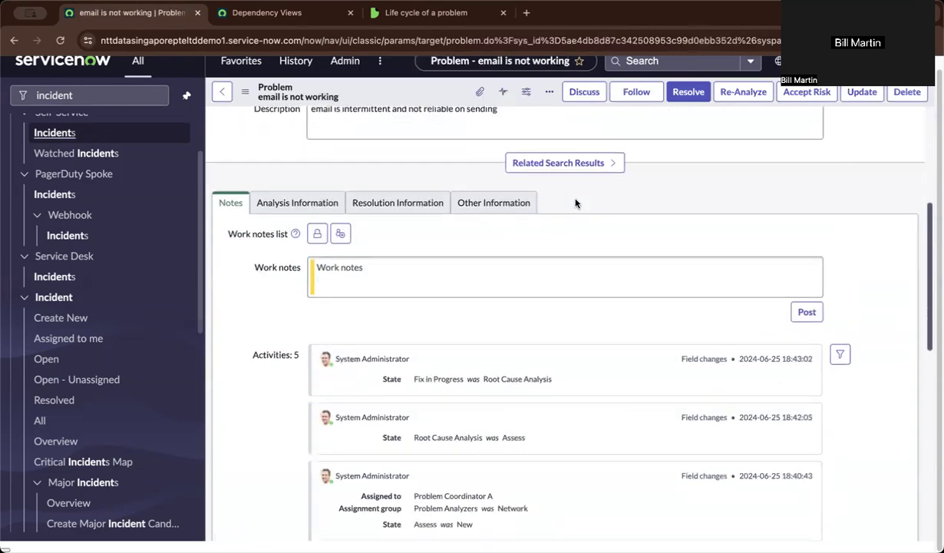
{"action": "scroll", "coordinate": [576, 204], "scroll_direction": "down", "scroll_amount": 3}
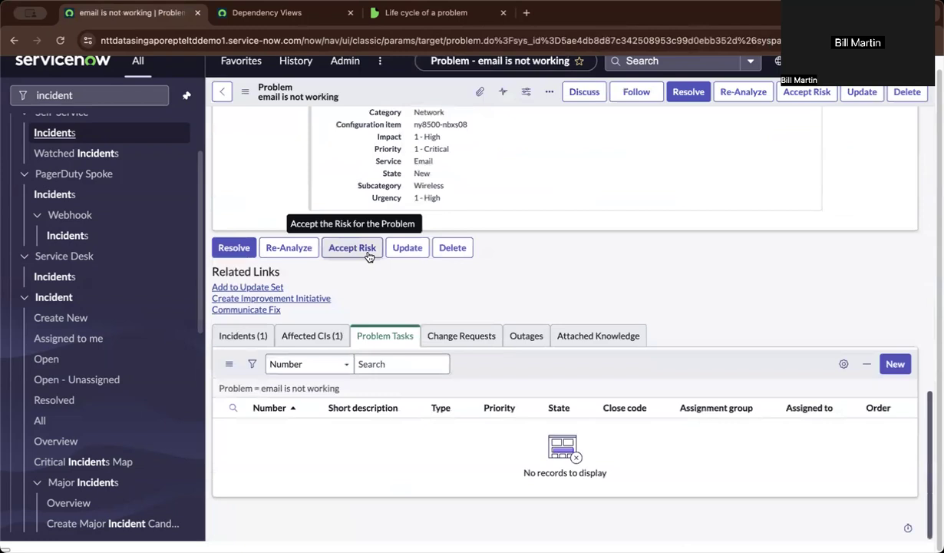
{"action": "left_click", "coordinate": [234, 335]}
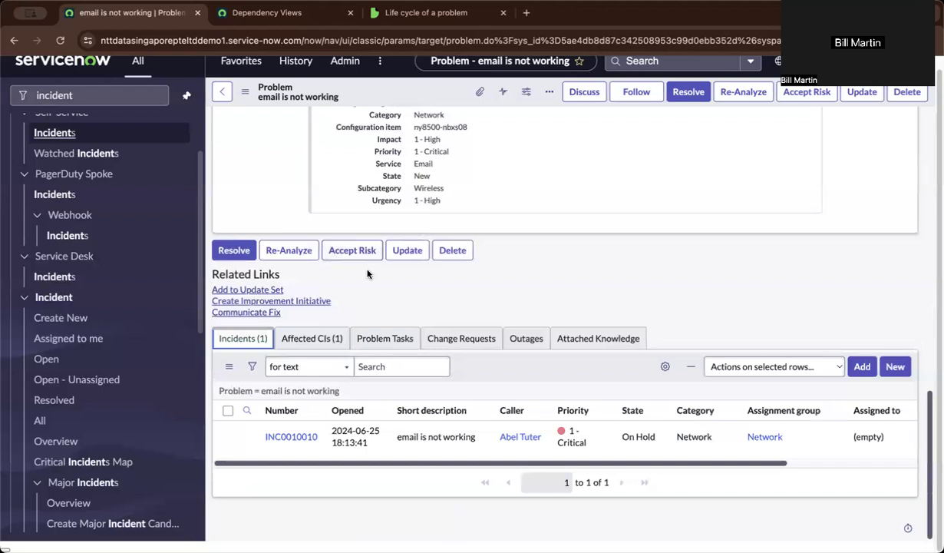
{"action": "scroll", "coordinate": [542, 276], "scroll_direction": "up", "scroll_amount": 10}
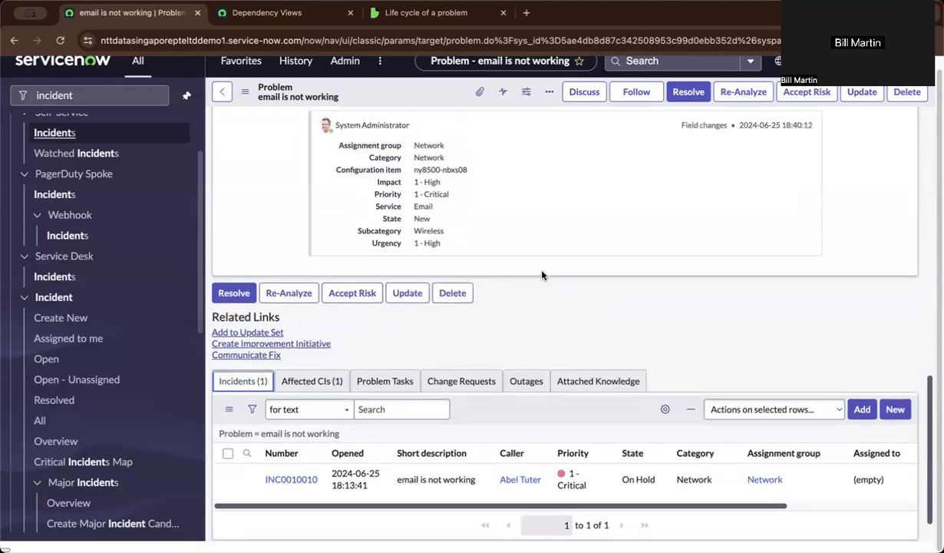
{"action": "scroll", "coordinate": [541, 276], "scroll_direction": "up", "scroll_amount": 5}
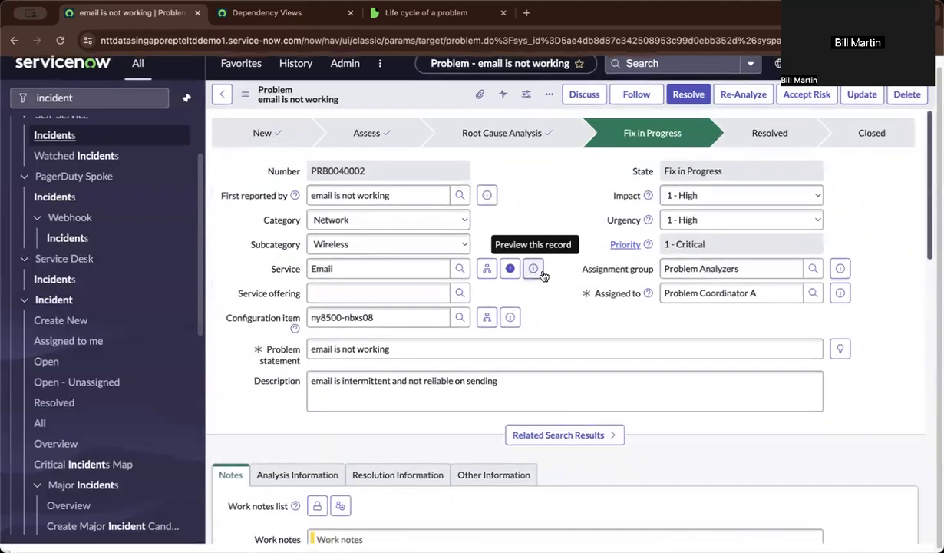
{"action": "scroll", "coordinate": [558, 312], "scroll_direction": "down", "scroll_amount": 12}
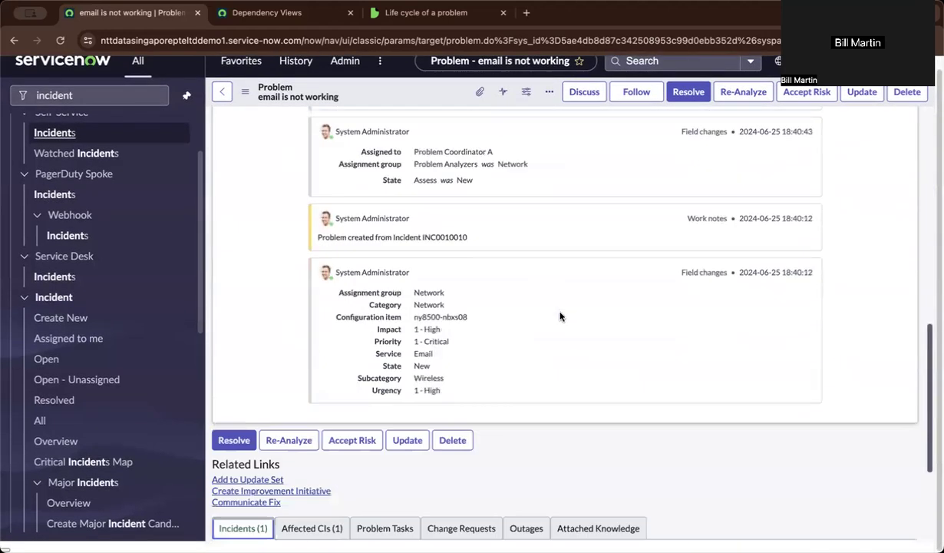
{"action": "scroll", "coordinate": [526, 316], "scroll_direction": "down", "scroll_amount": 2}
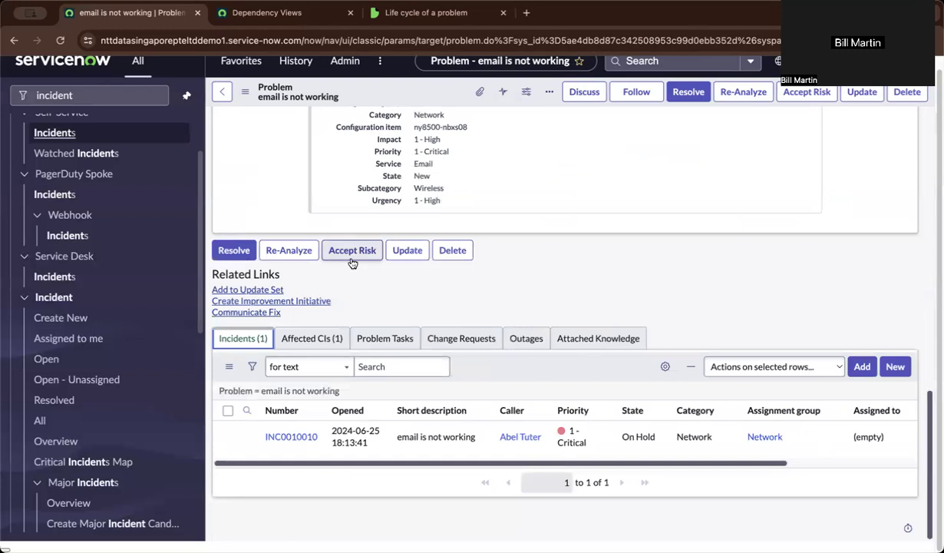
{"action": "scroll", "coordinate": [537, 277], "scroll_direction": "up", "scroll_amount": 10}
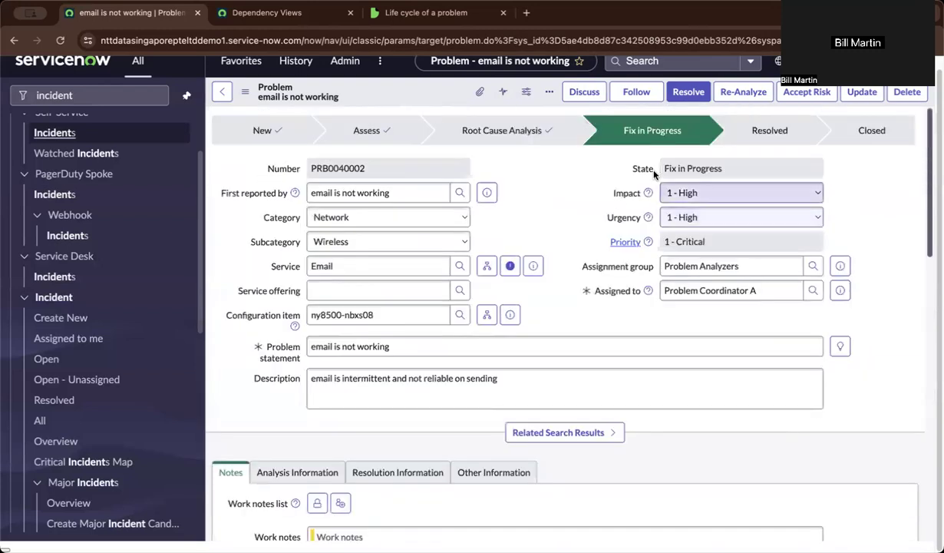
Resolve PRB0040002 with resolution code Fix Applied and review the resolved record
{"action": "left_click", "coordinate": [685, 92]}
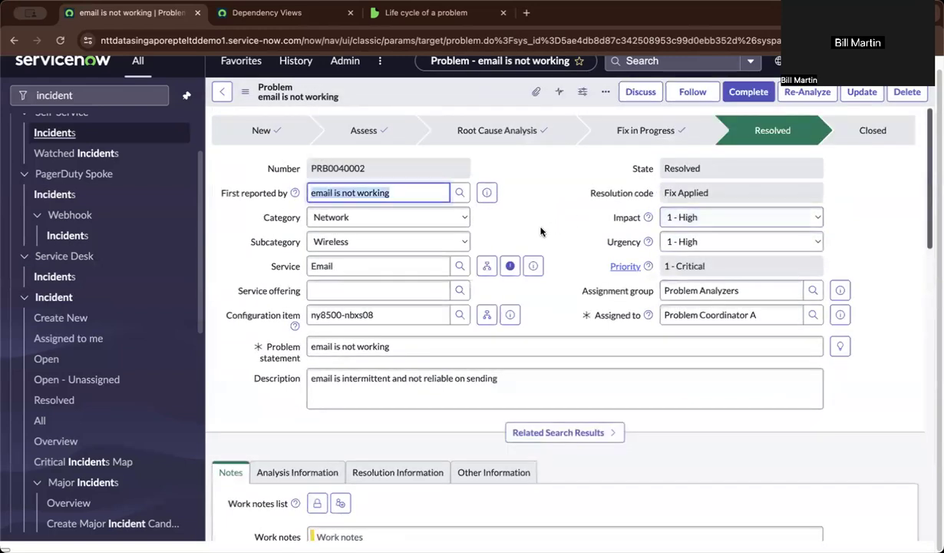
{"action": "scroll", "coordinate": [540, 231], "scroll_direction": "down", "scroll_amount": 15}
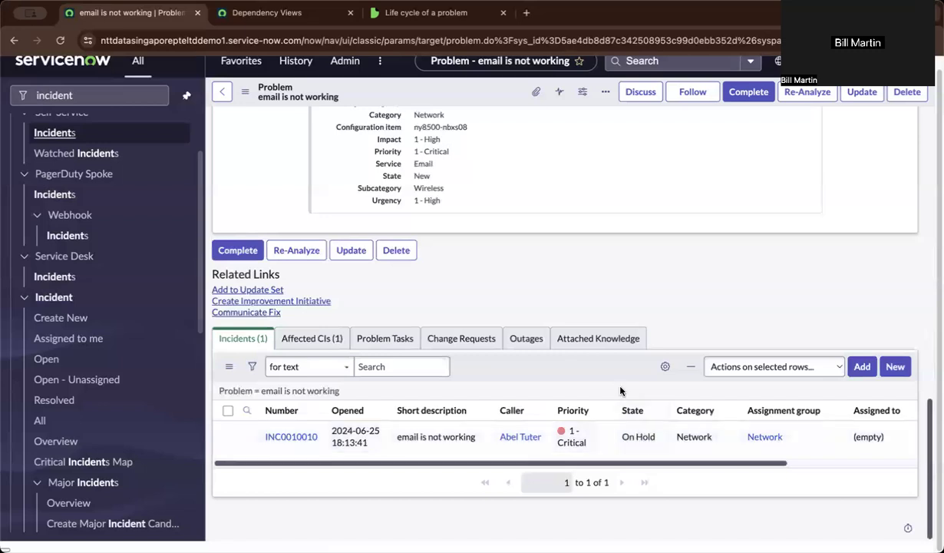
{"action": "scroll", "coordinate": [621, 389], "scroll_direction": "up", "scroll_amount": 15}
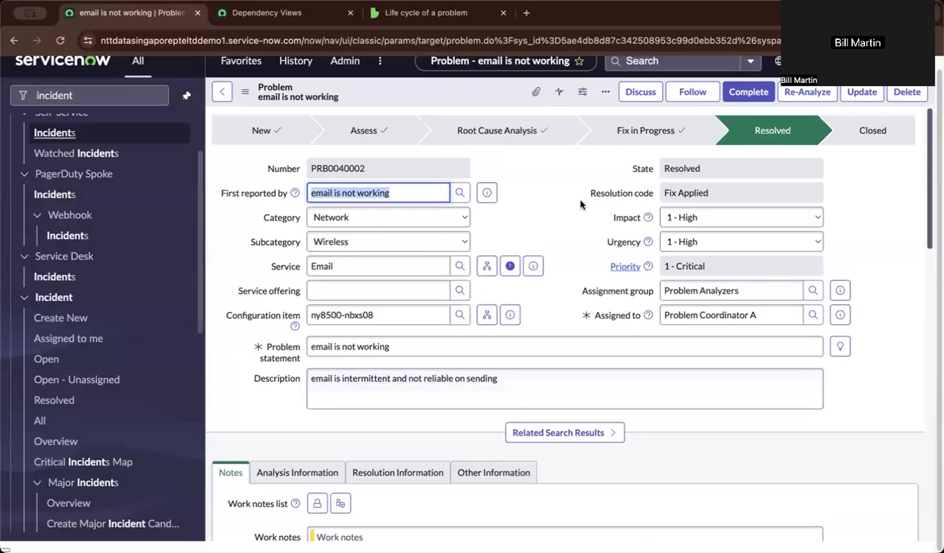